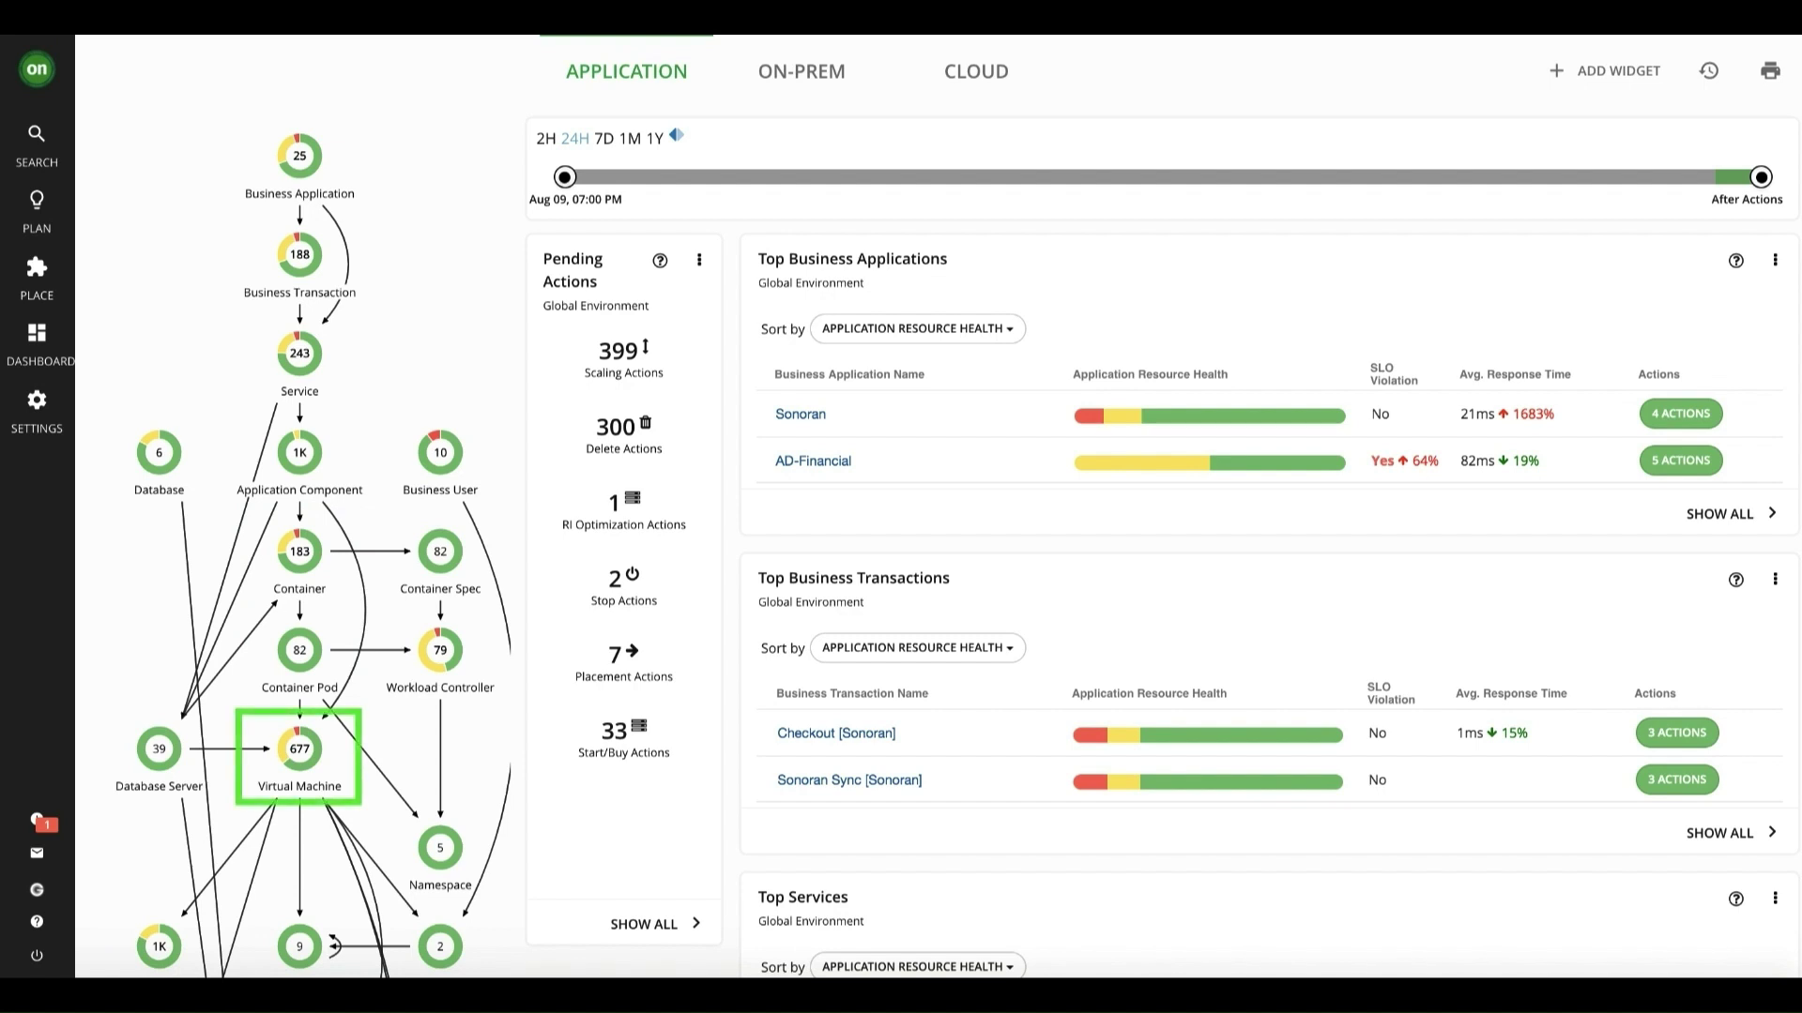
scroll(957, 507, down, 5)
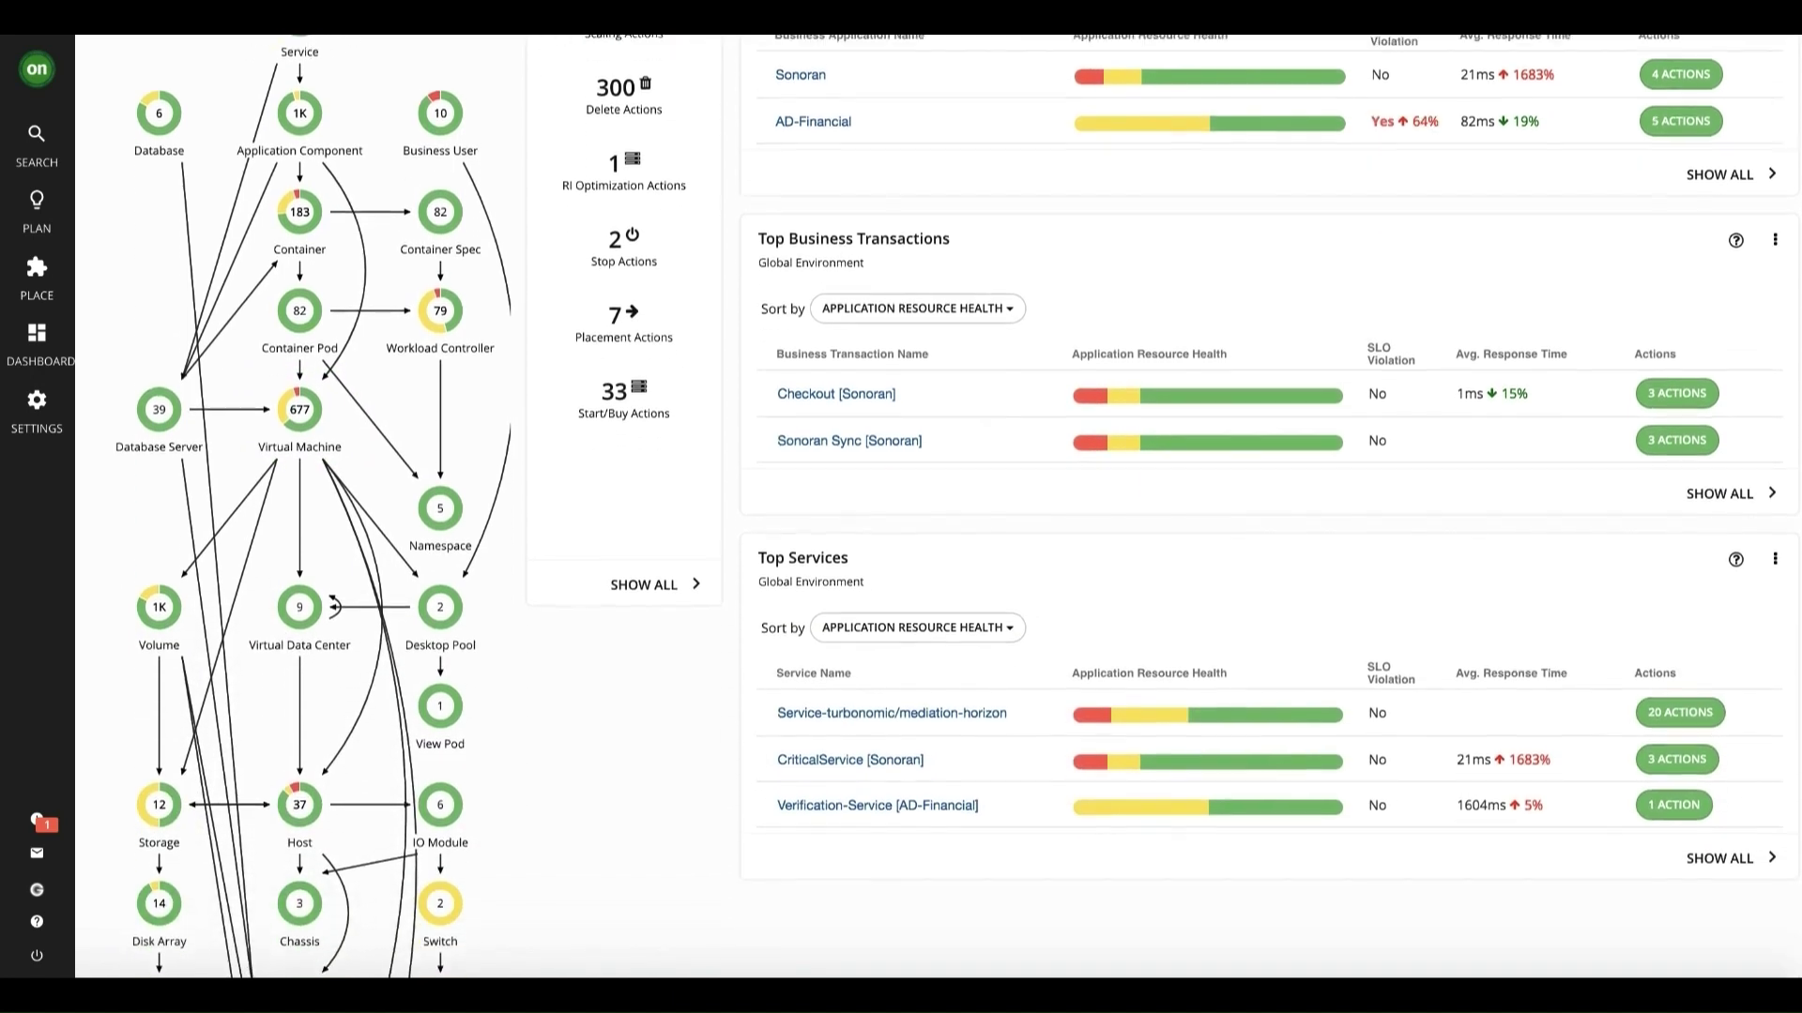
scroll(957, 507, down, 2)
scroll(957, 507, down, 1)
scroll(957, 507, down, 1)
scroll(958, 508, down, 1)
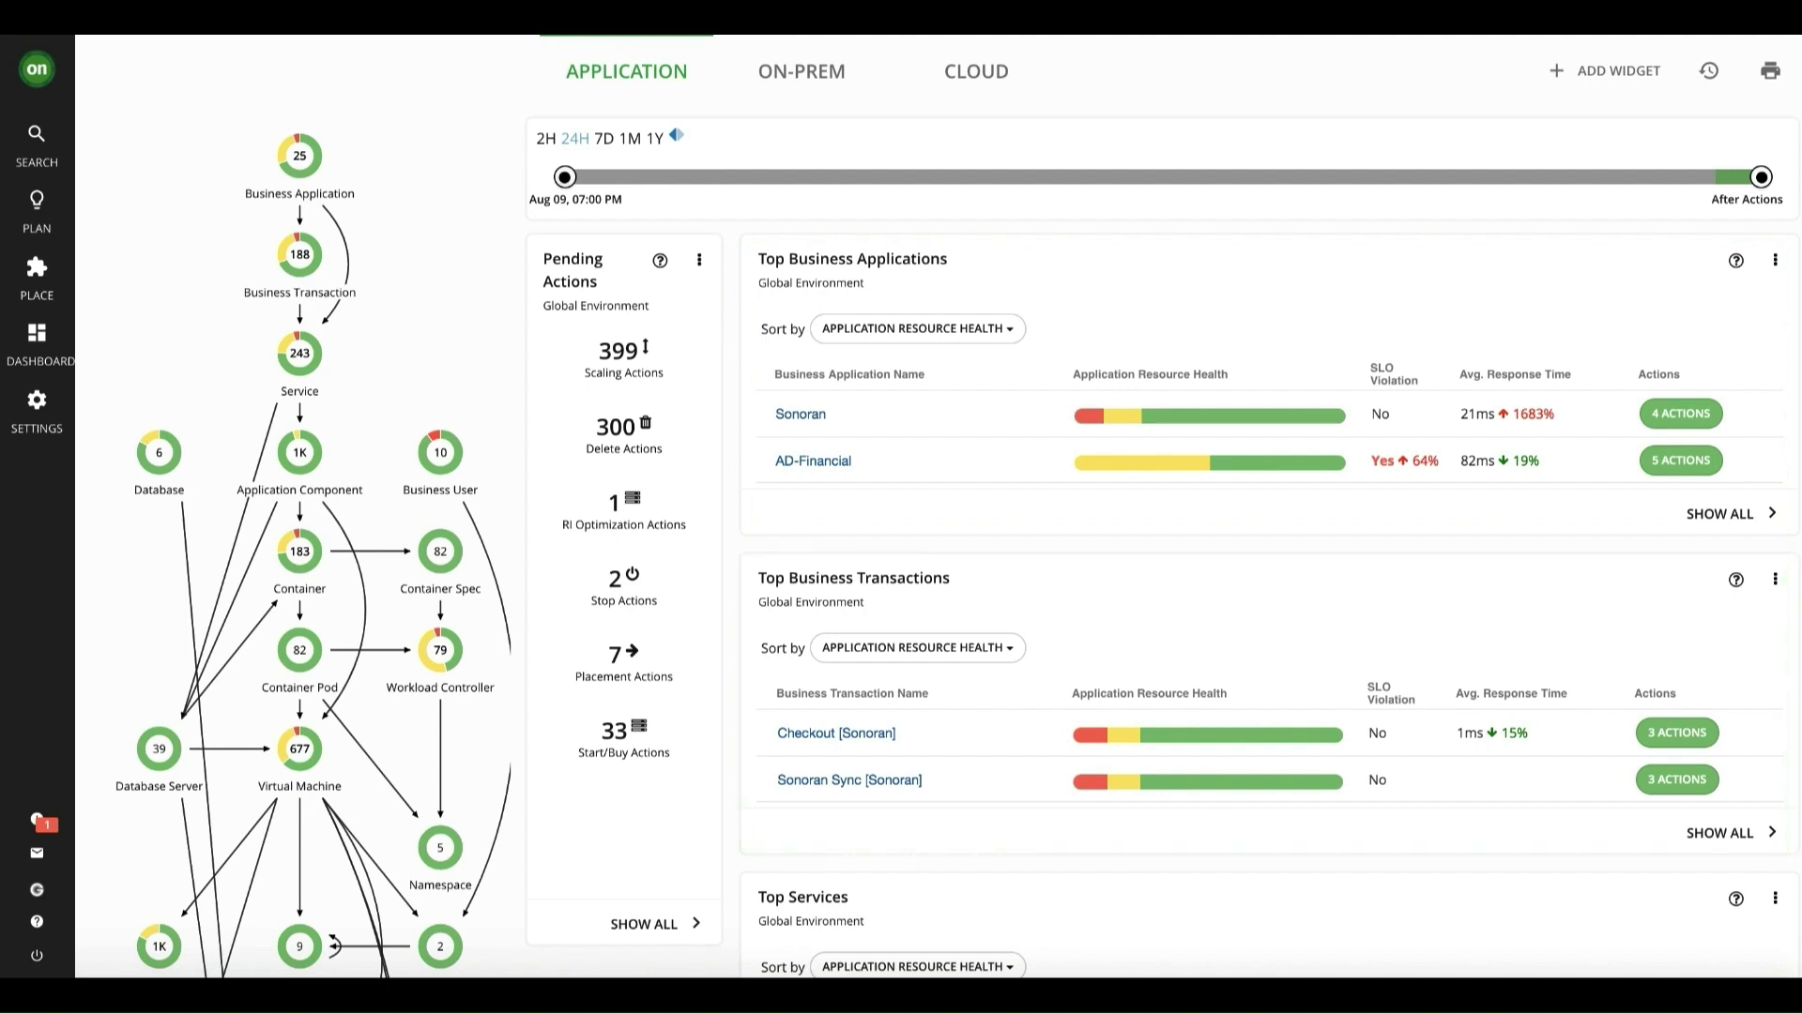
scroll(935, 508, down, 2)
scroll(936, 507, down, 2)
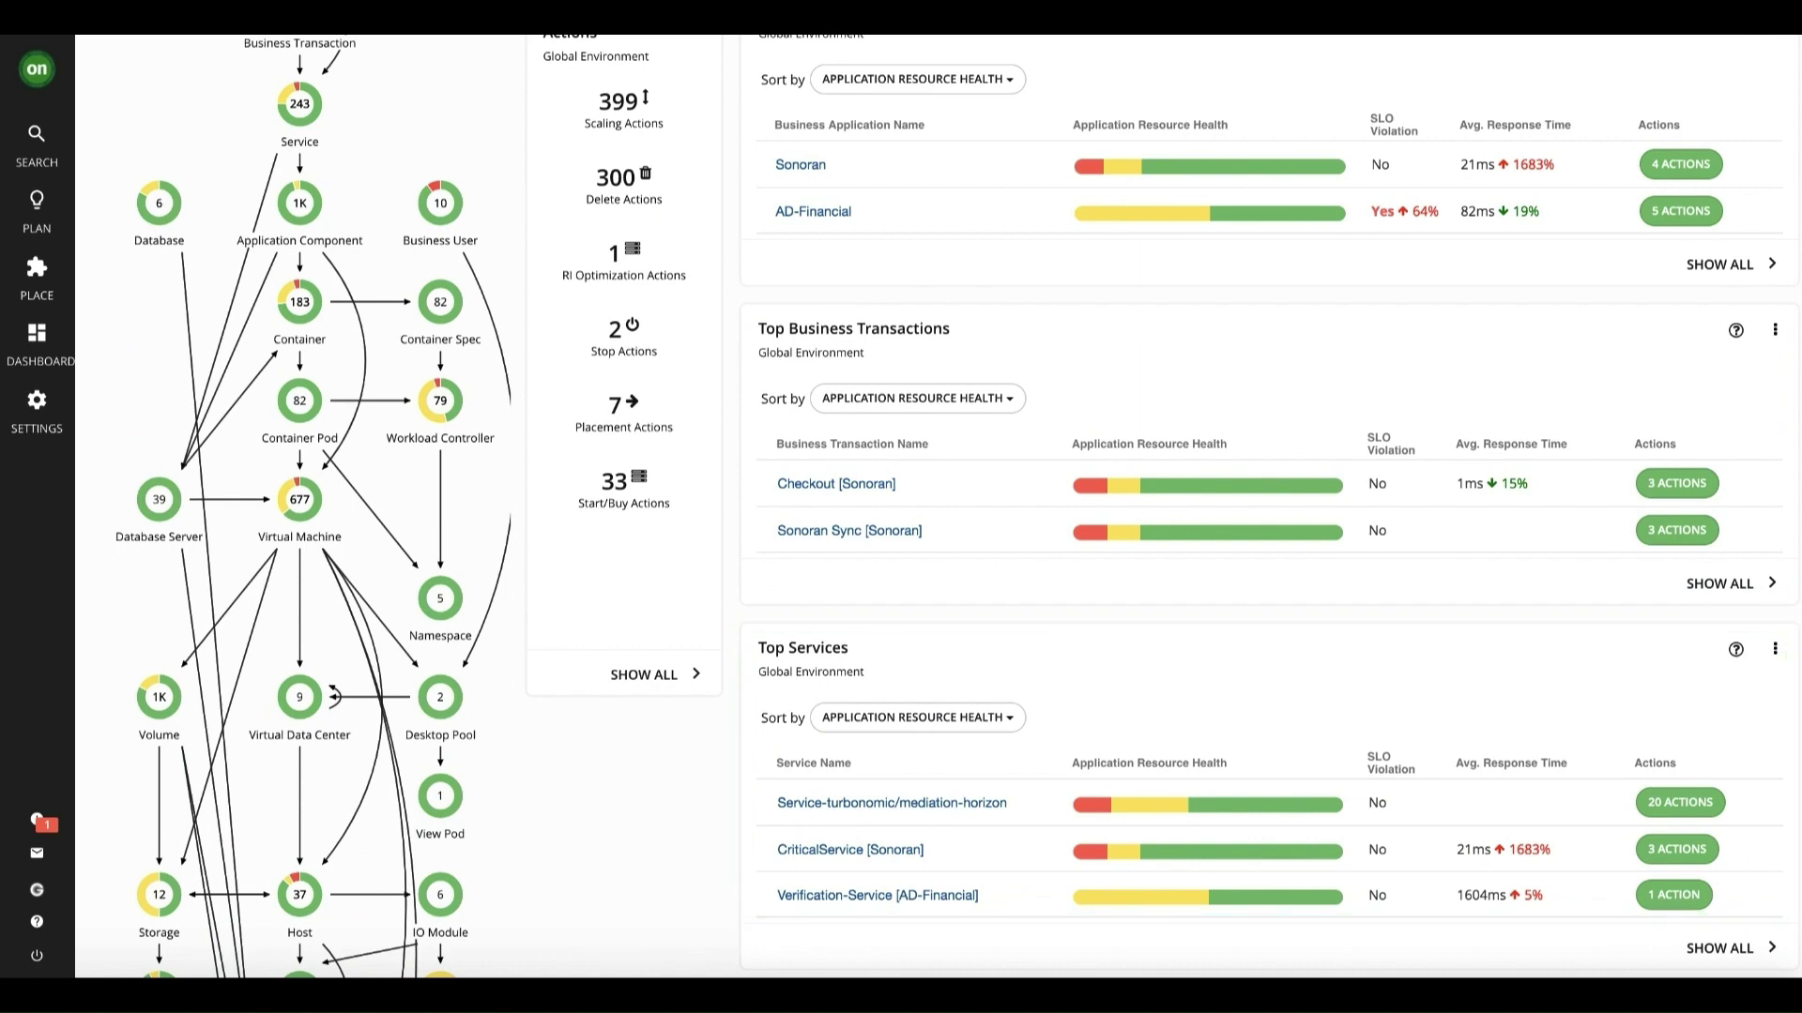
scroll(937, 507, up, 1)
scroll(936, 507, up, 2)
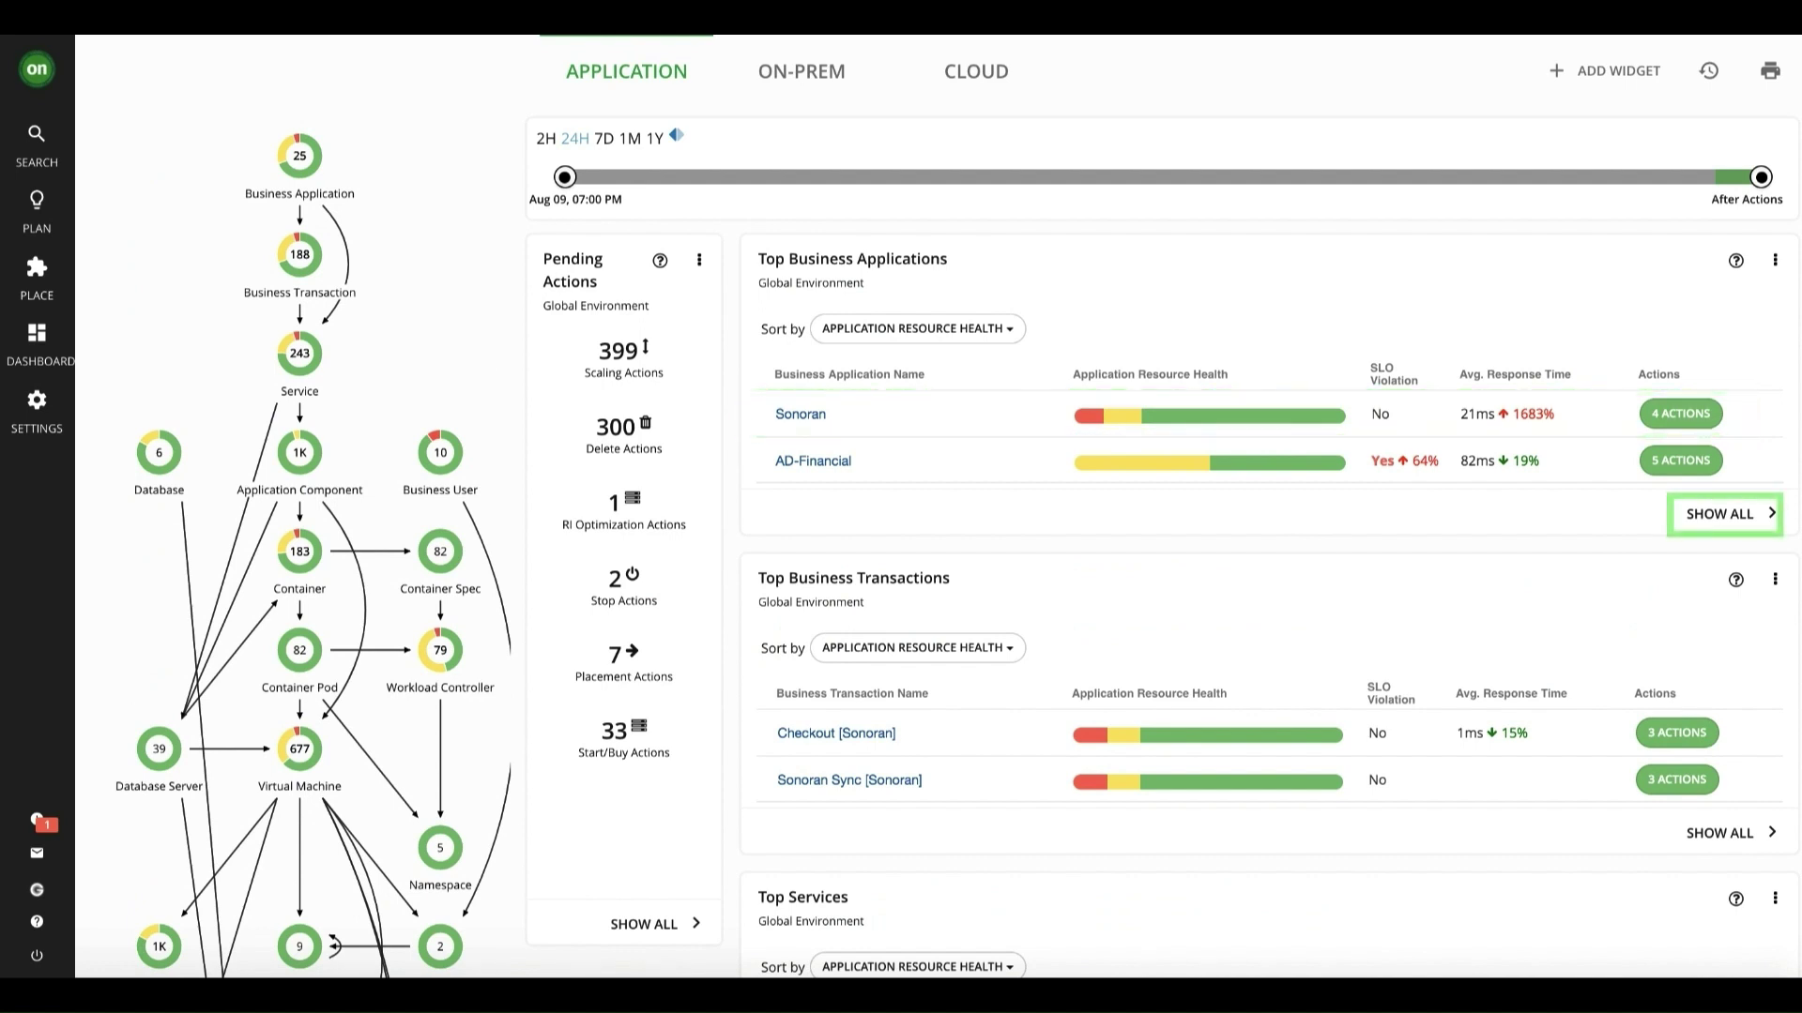
View all business applications, then open the On-Prem Executive Dashboard showing the last month (1M)
click(1728, 514)
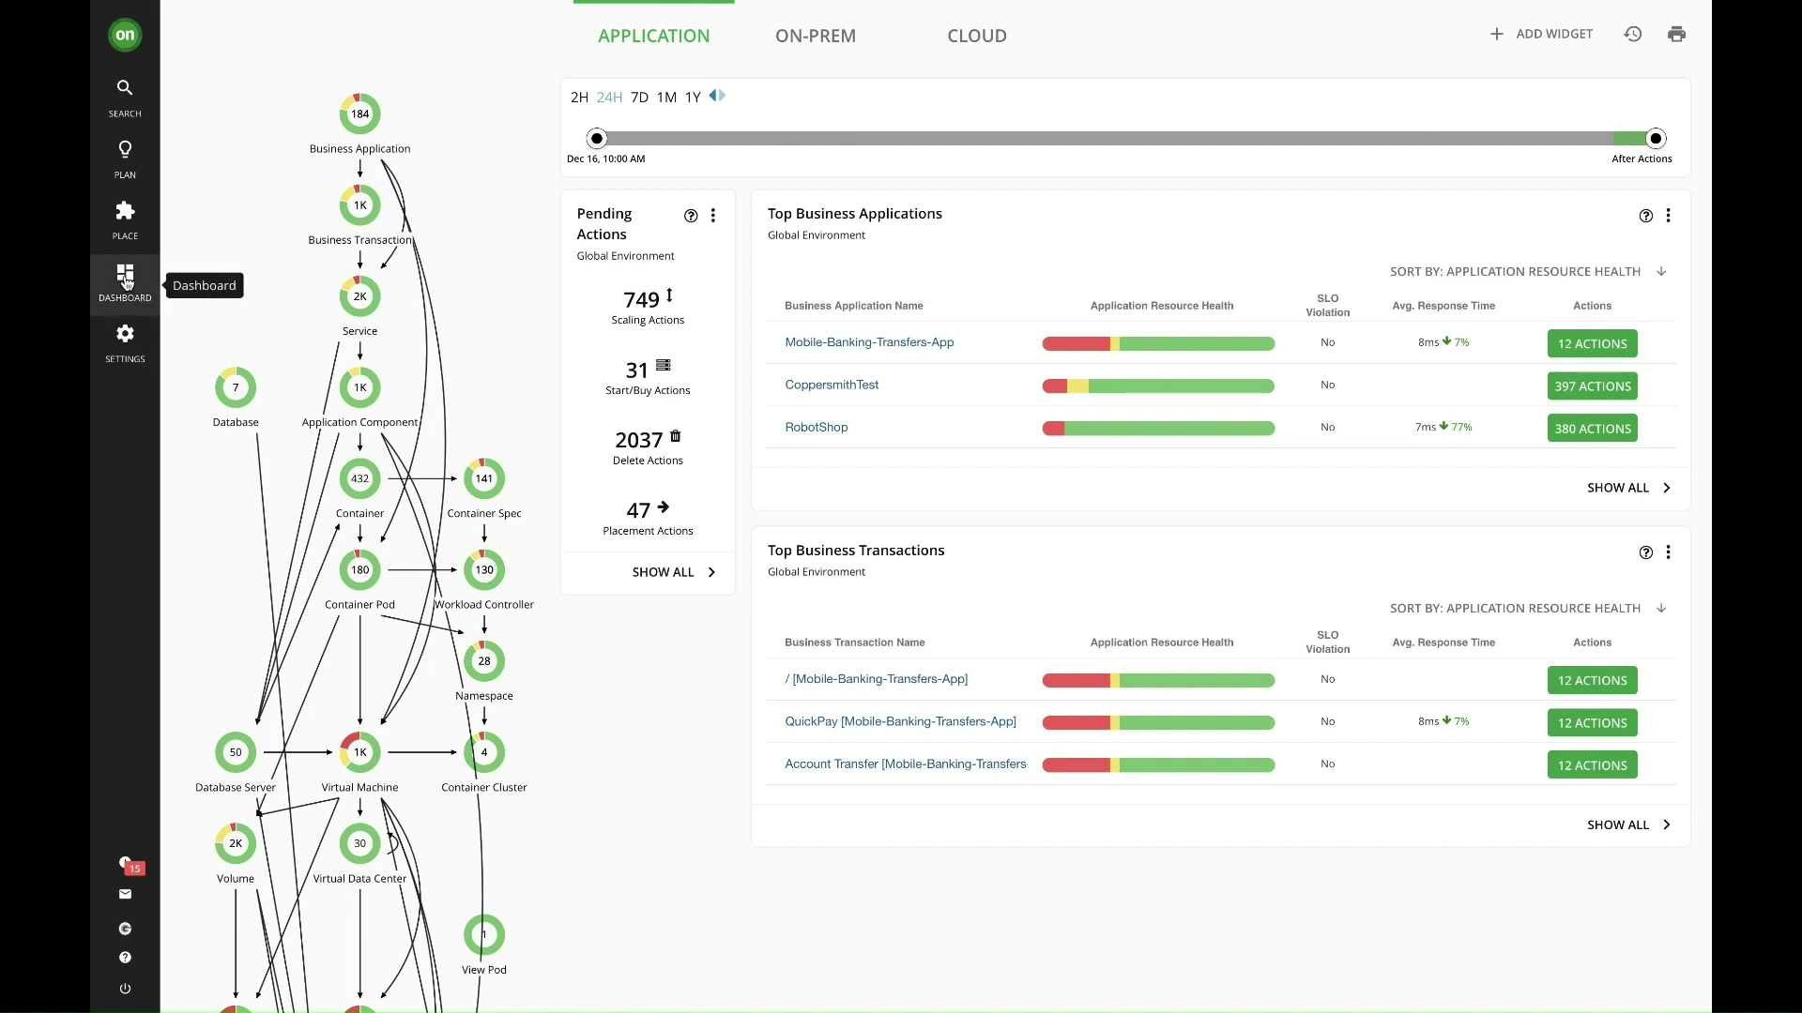
click(125, 283)
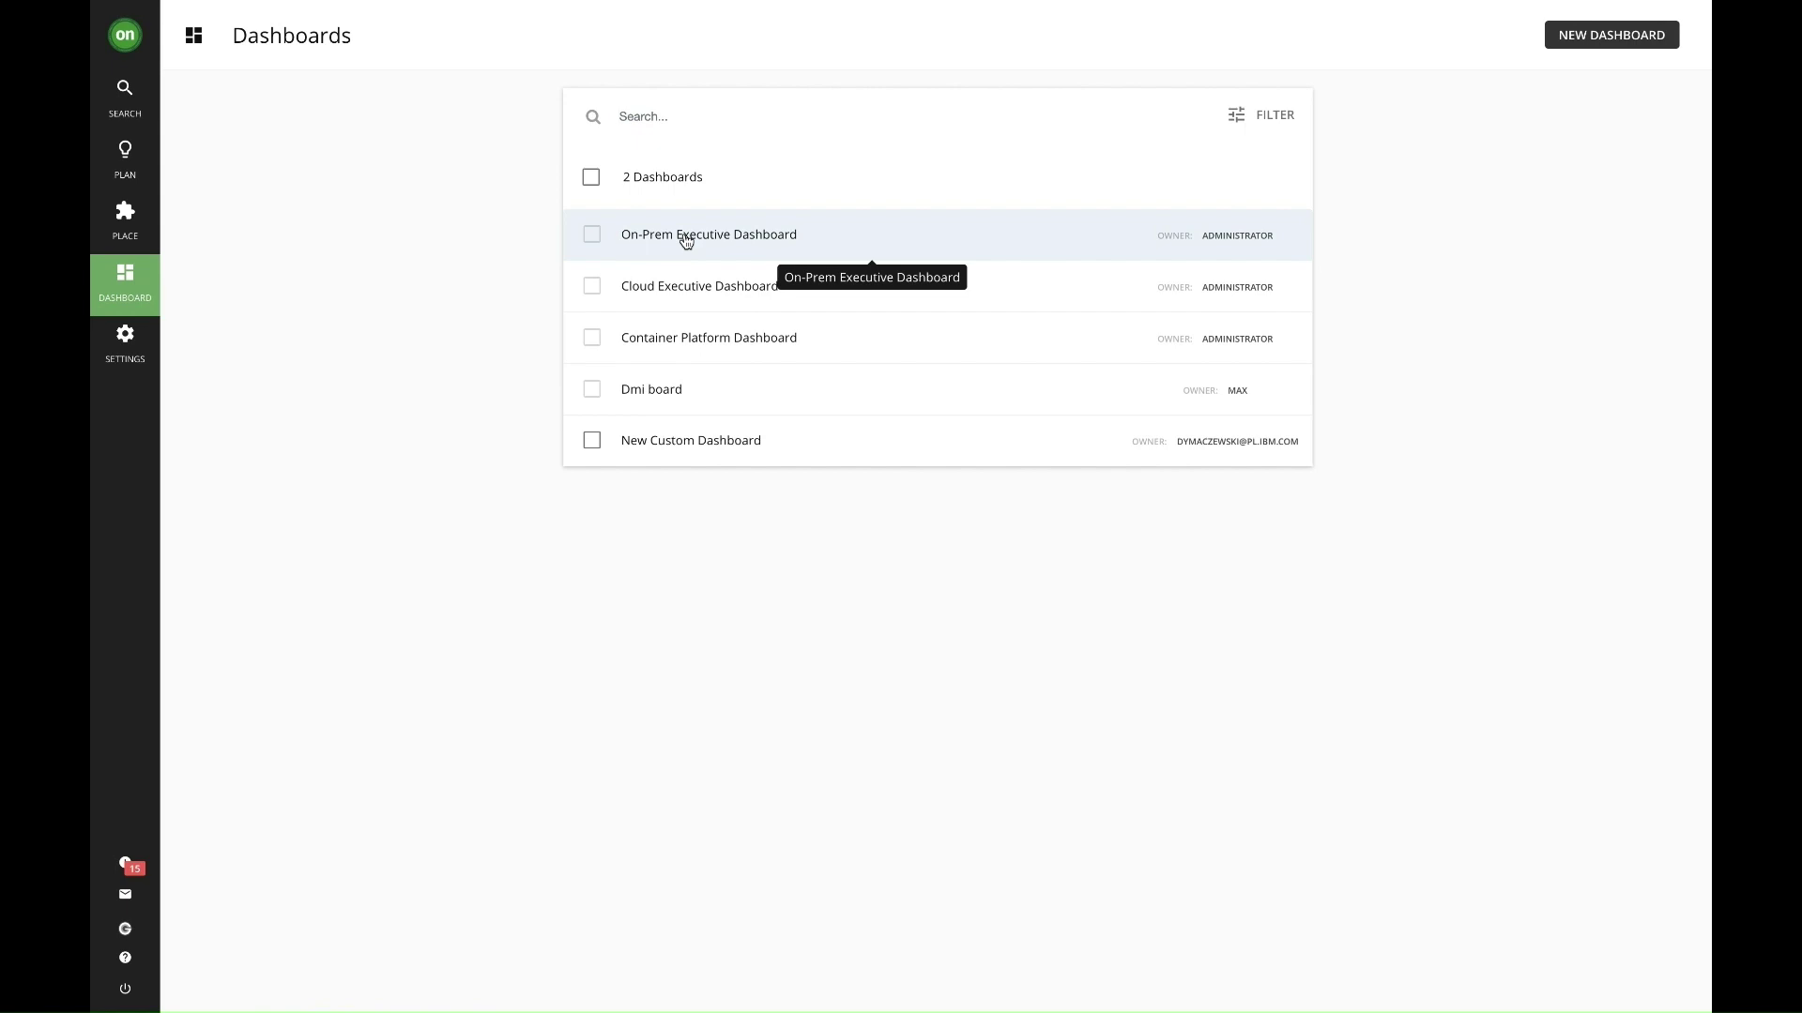
click(737, 233)
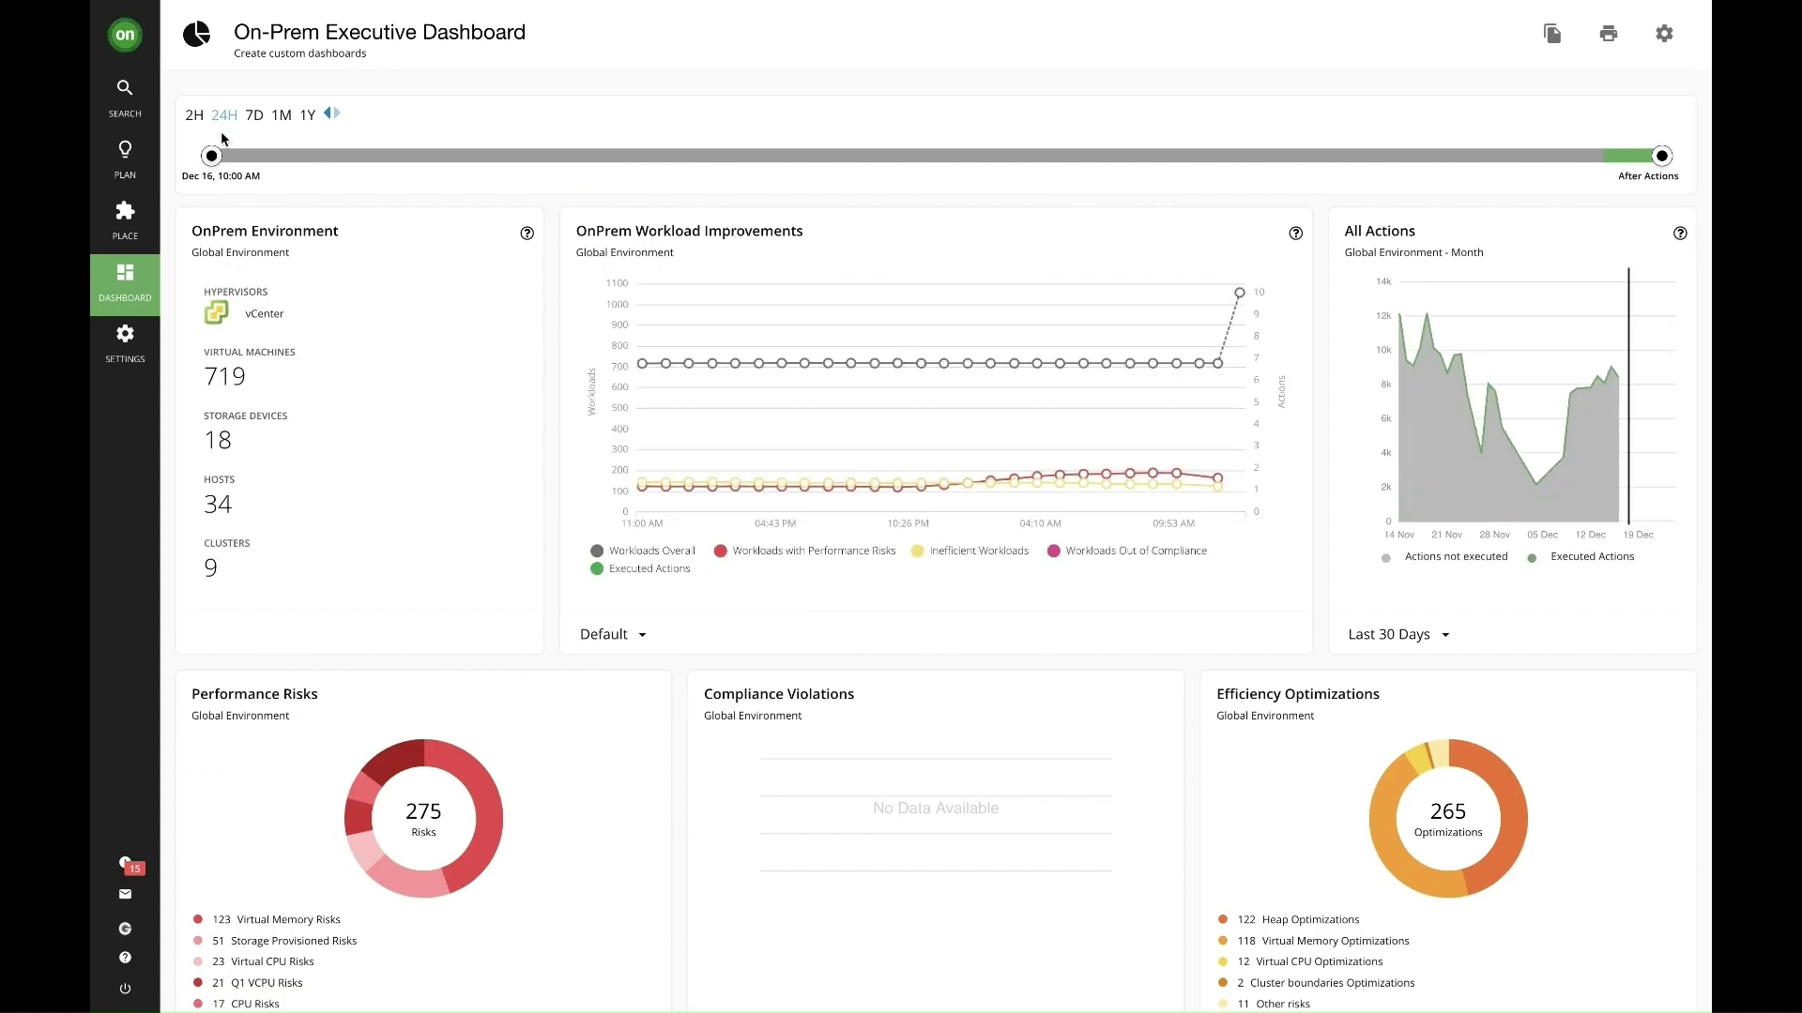
click(282, 116)
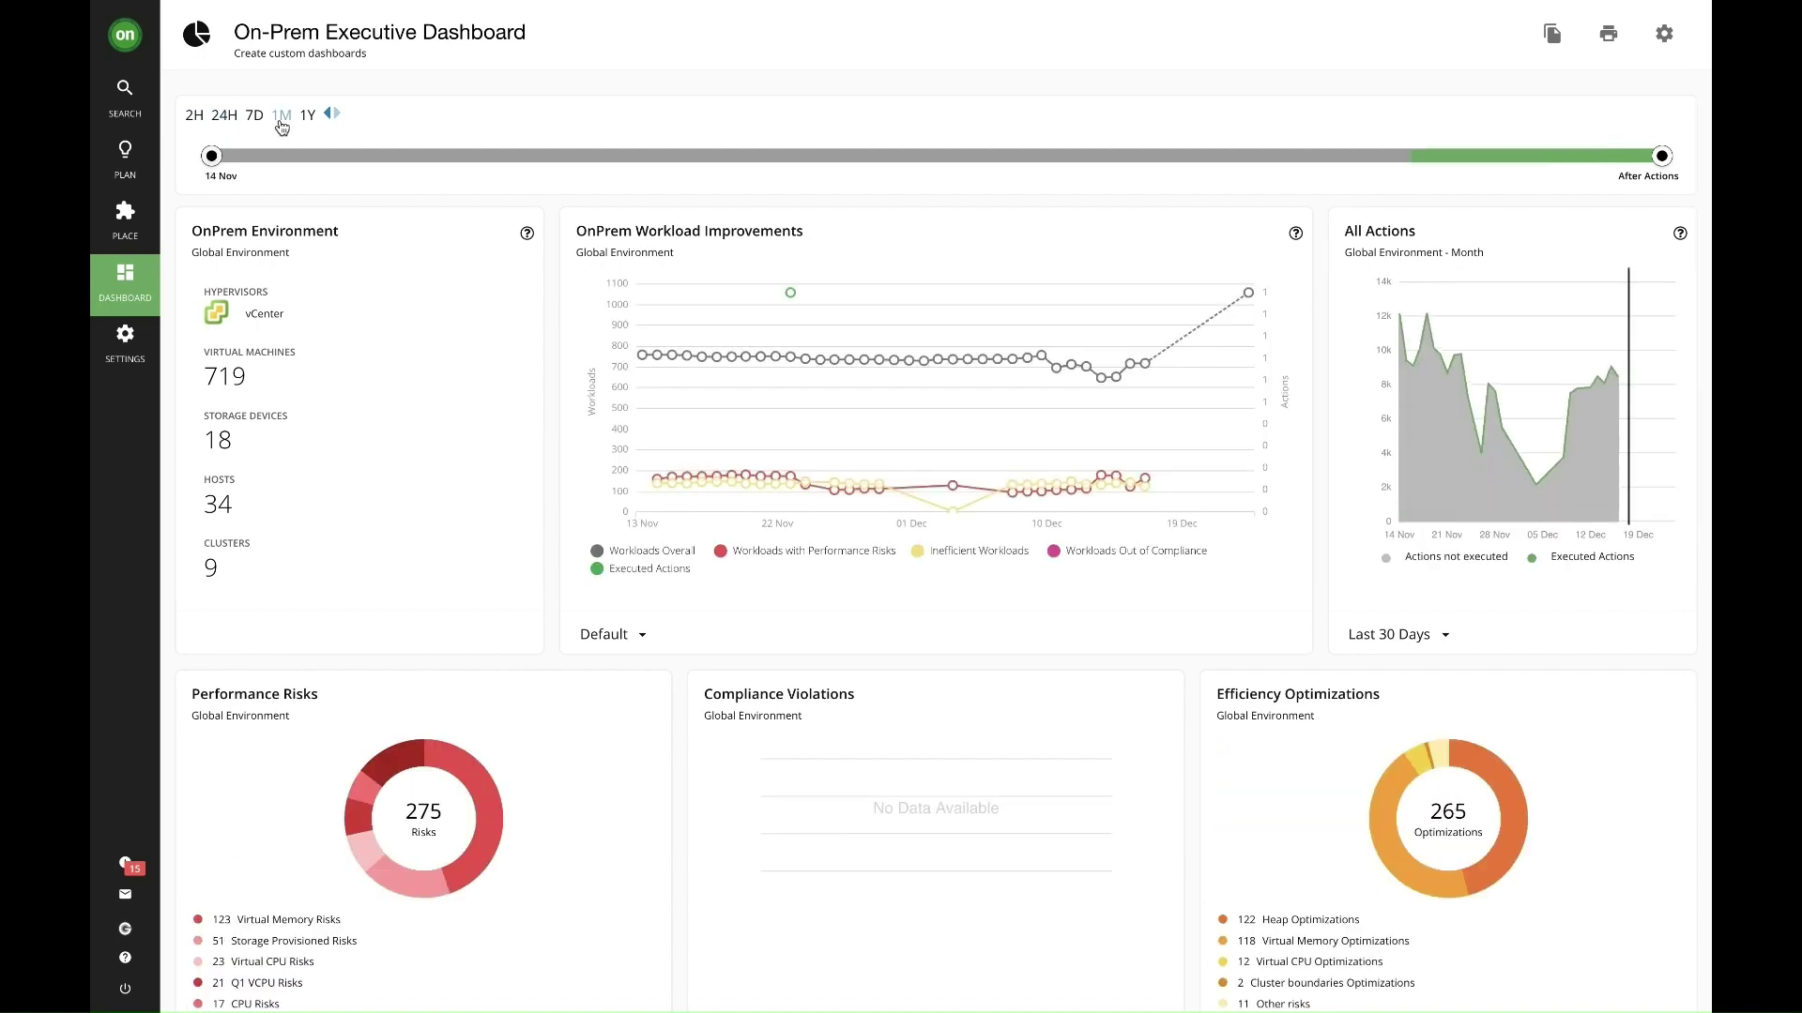
scroll(857, 451, down, 2)
scroll(858, 452, down, 1)
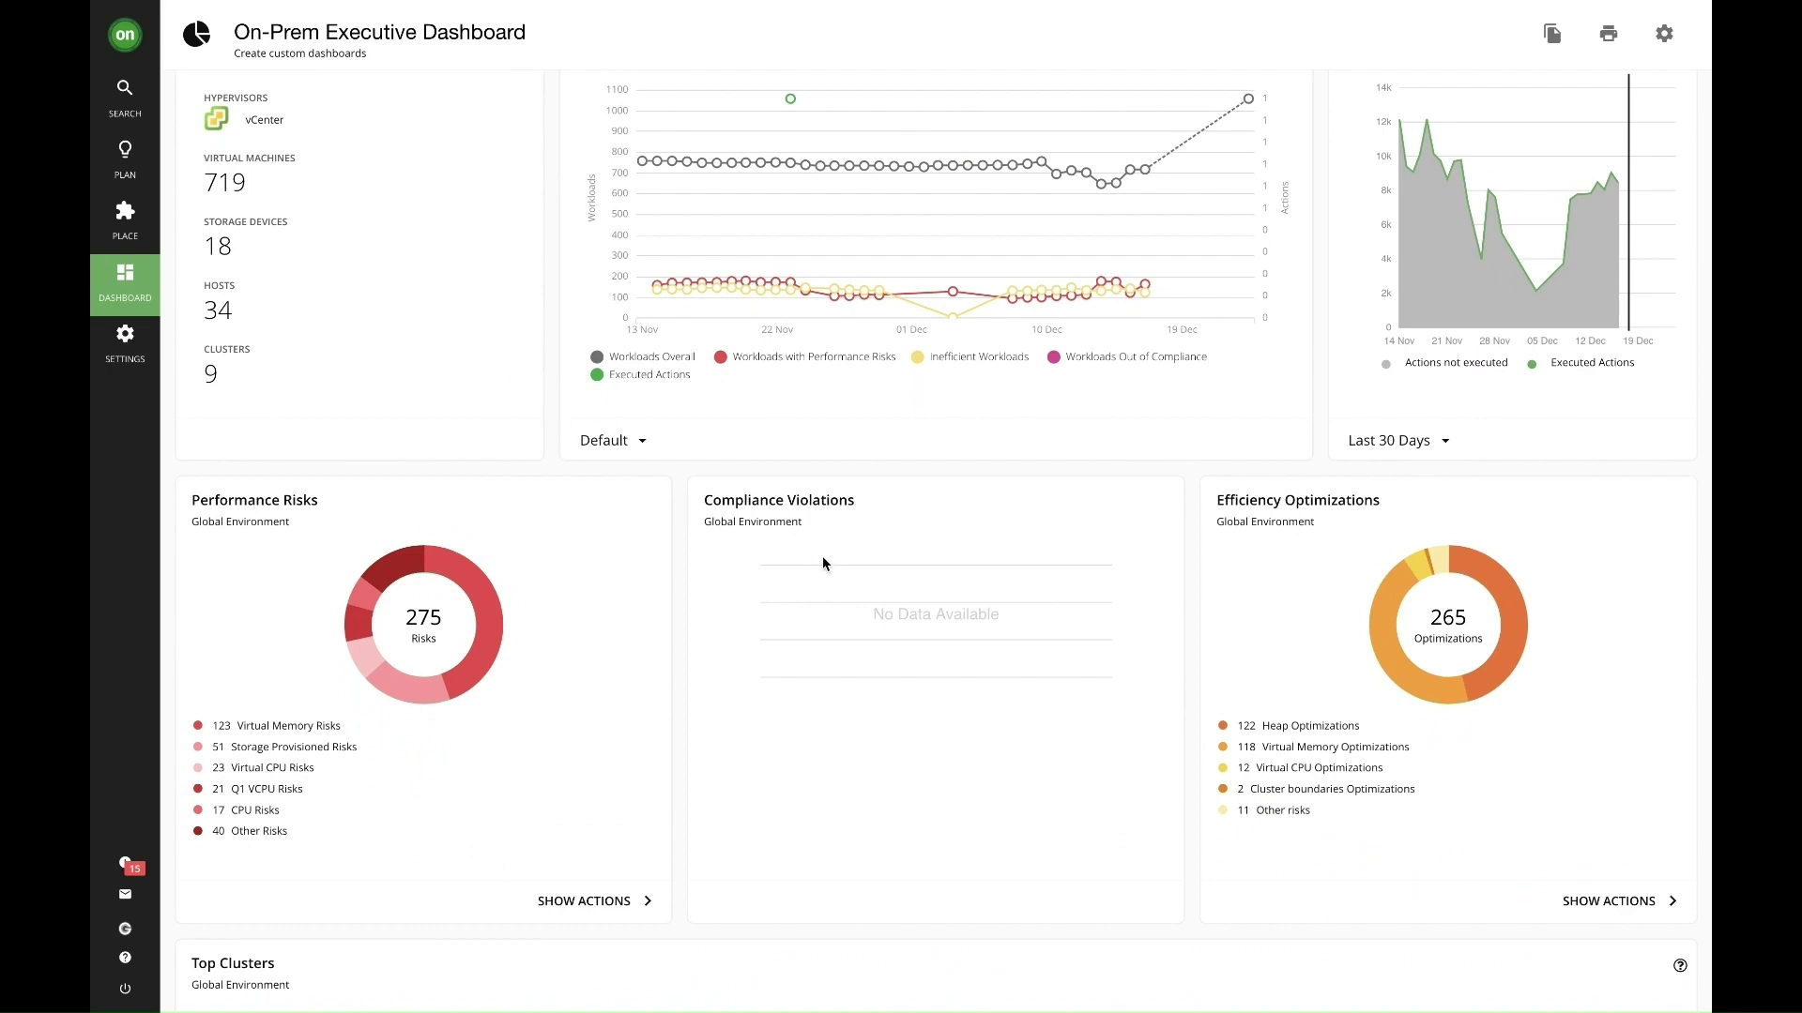
scroll(822, 557, down, 3)
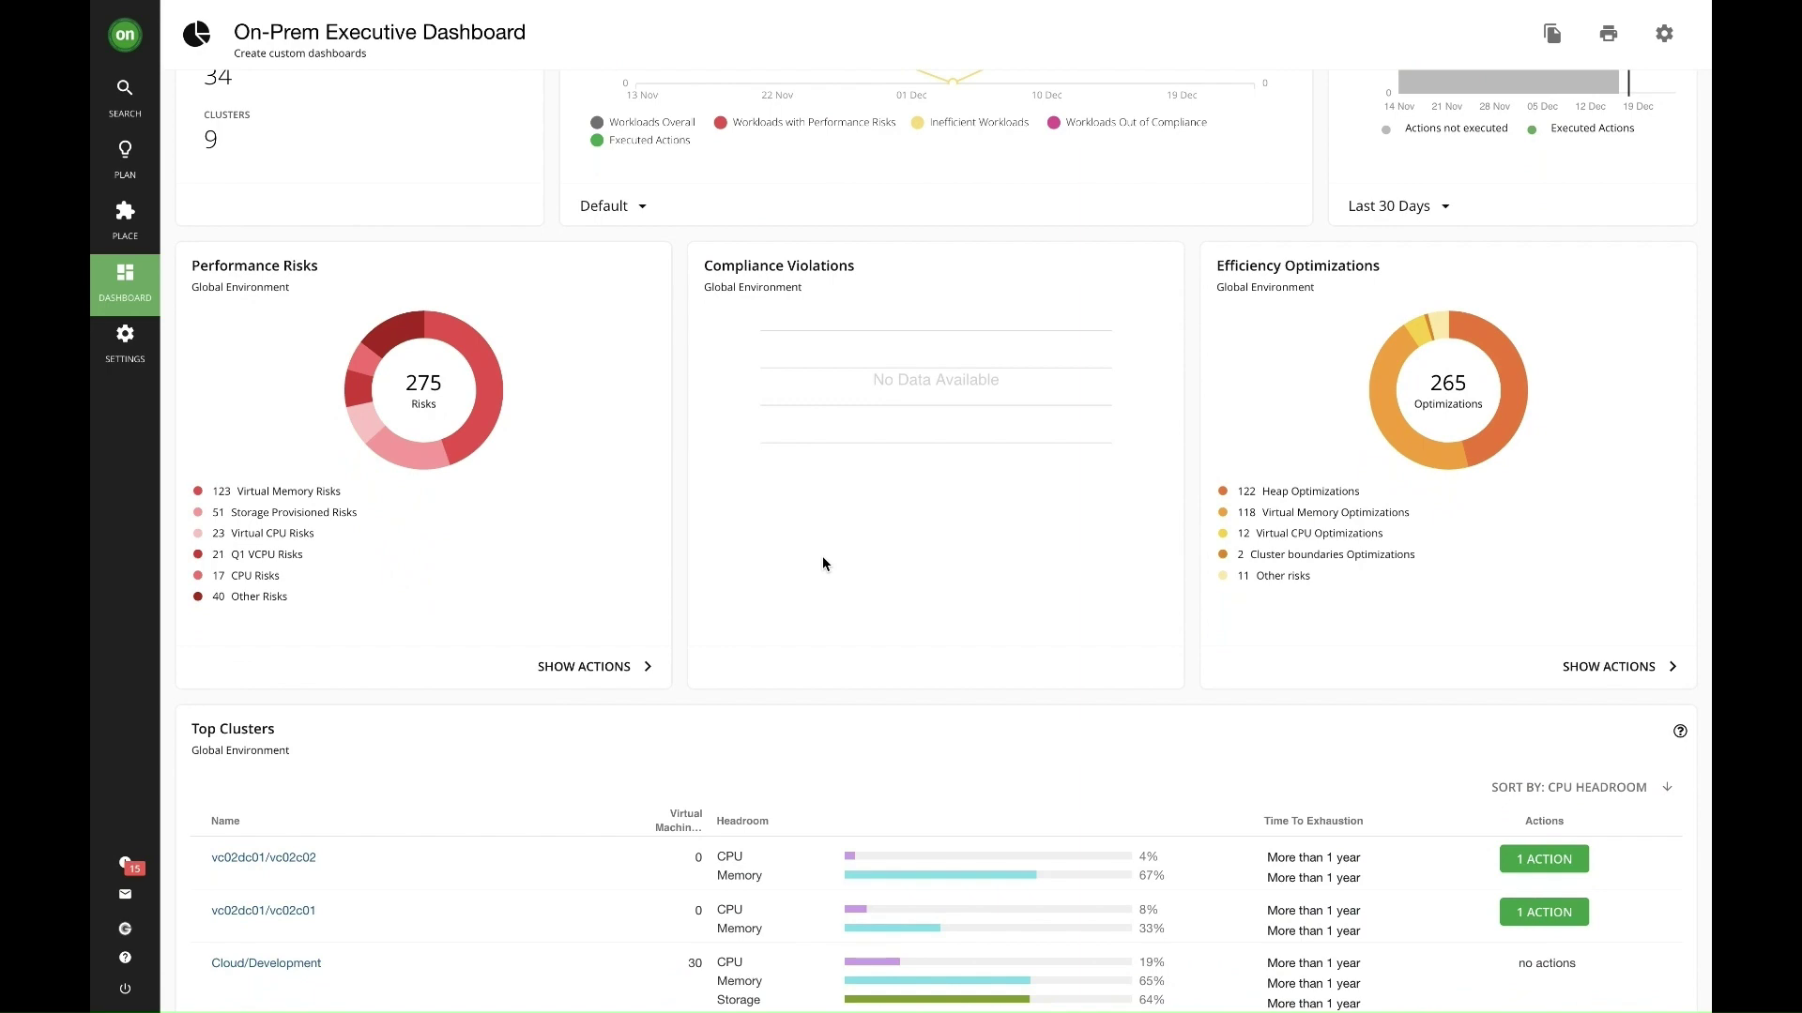
scroll(823, 563, down, 3)
scroll(823, 563, down, 2)
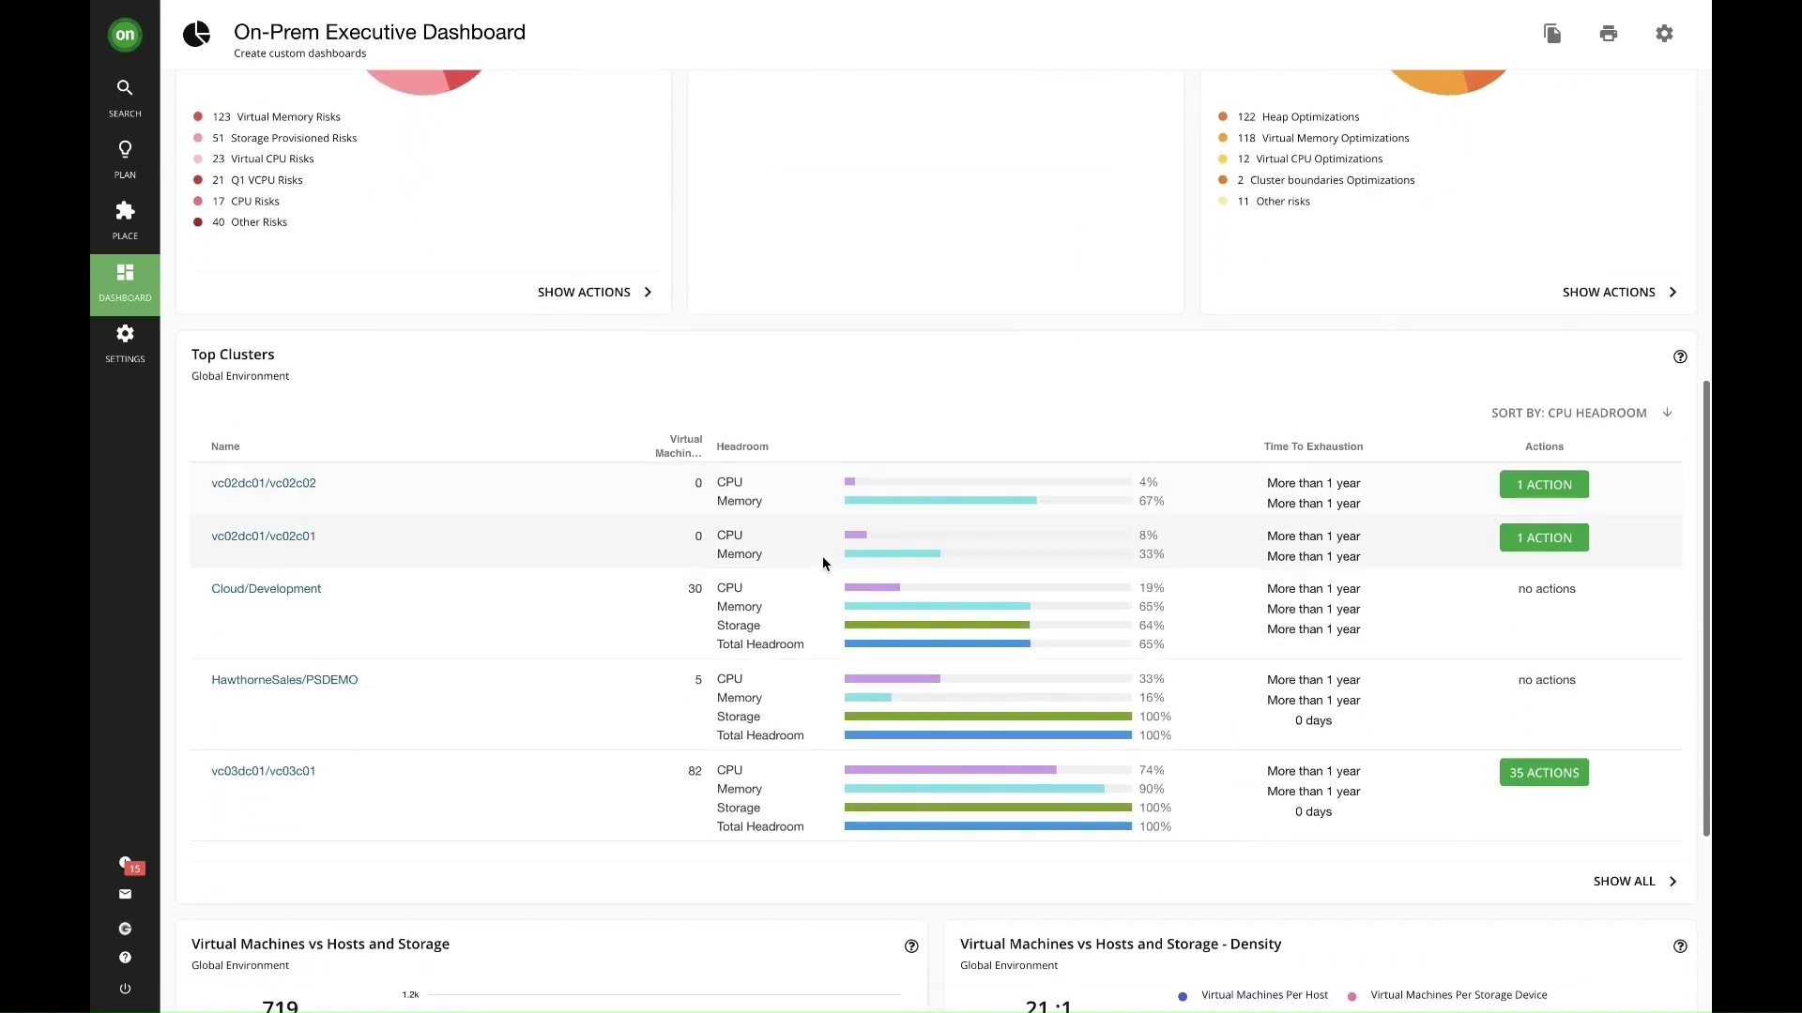
scroll(823, 556, down, 2)
scroll(822, 555, down, 2)
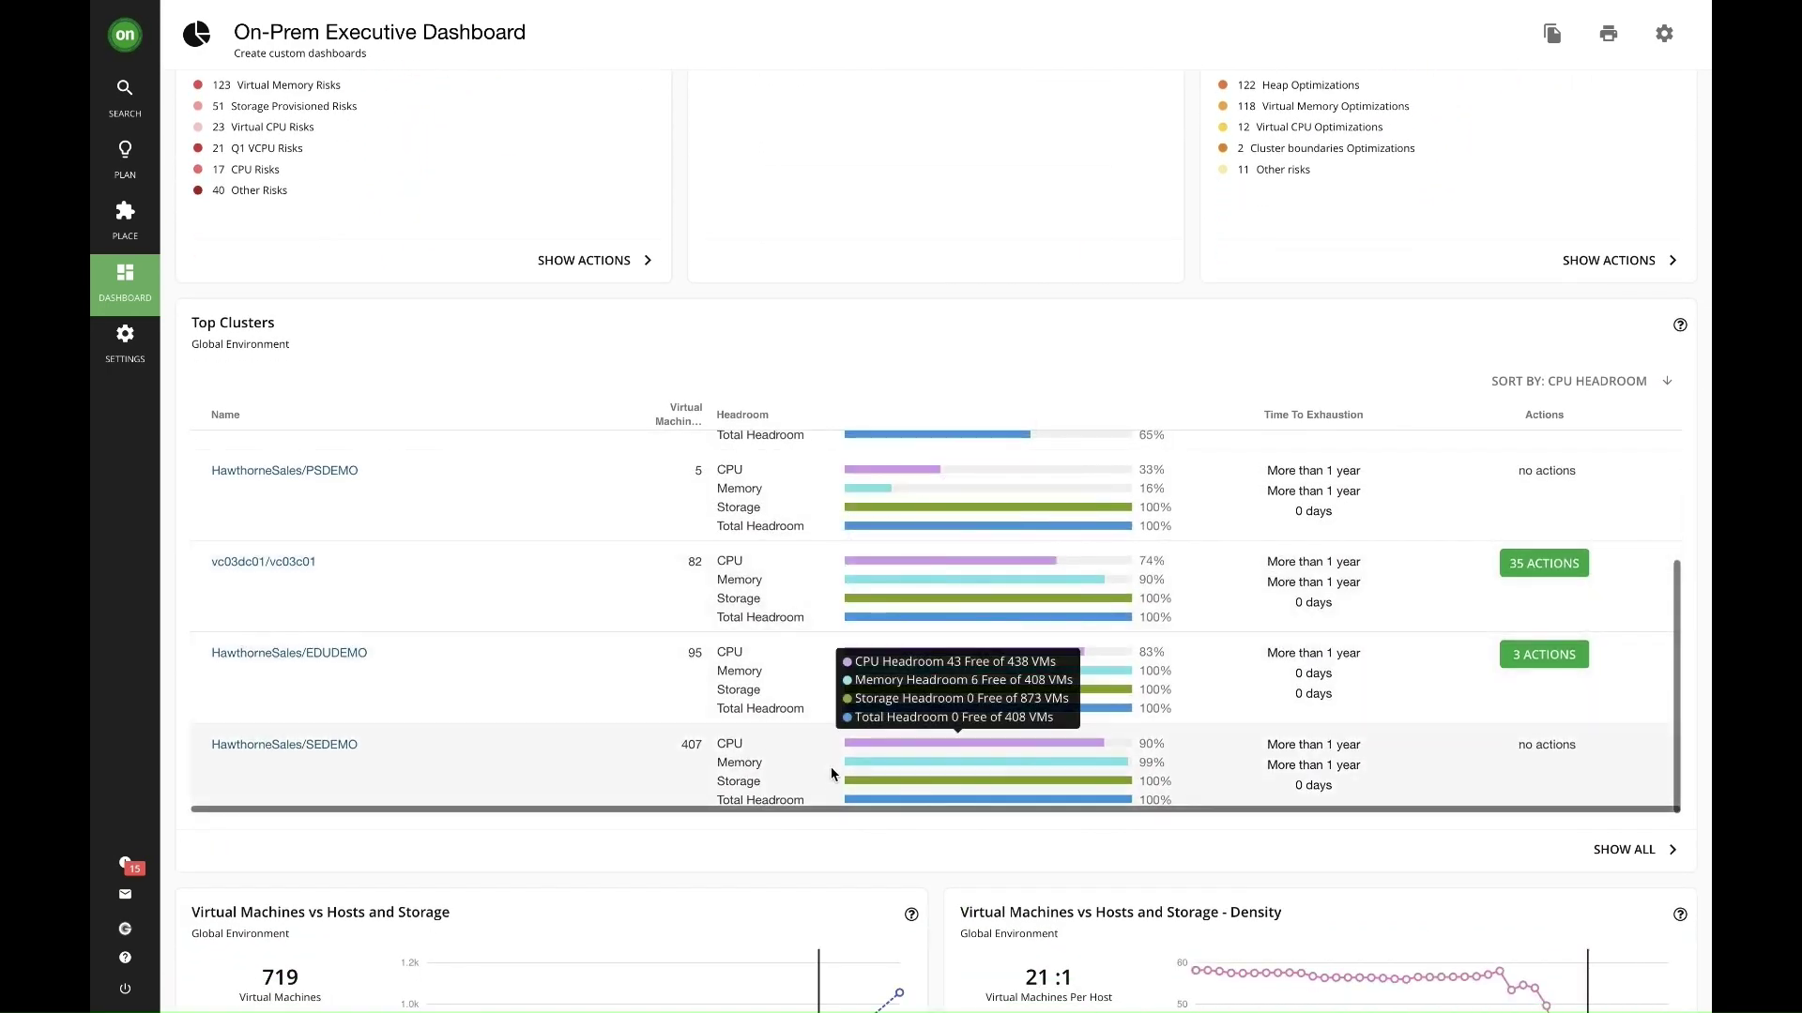
scroll(827, 872, down, 3)
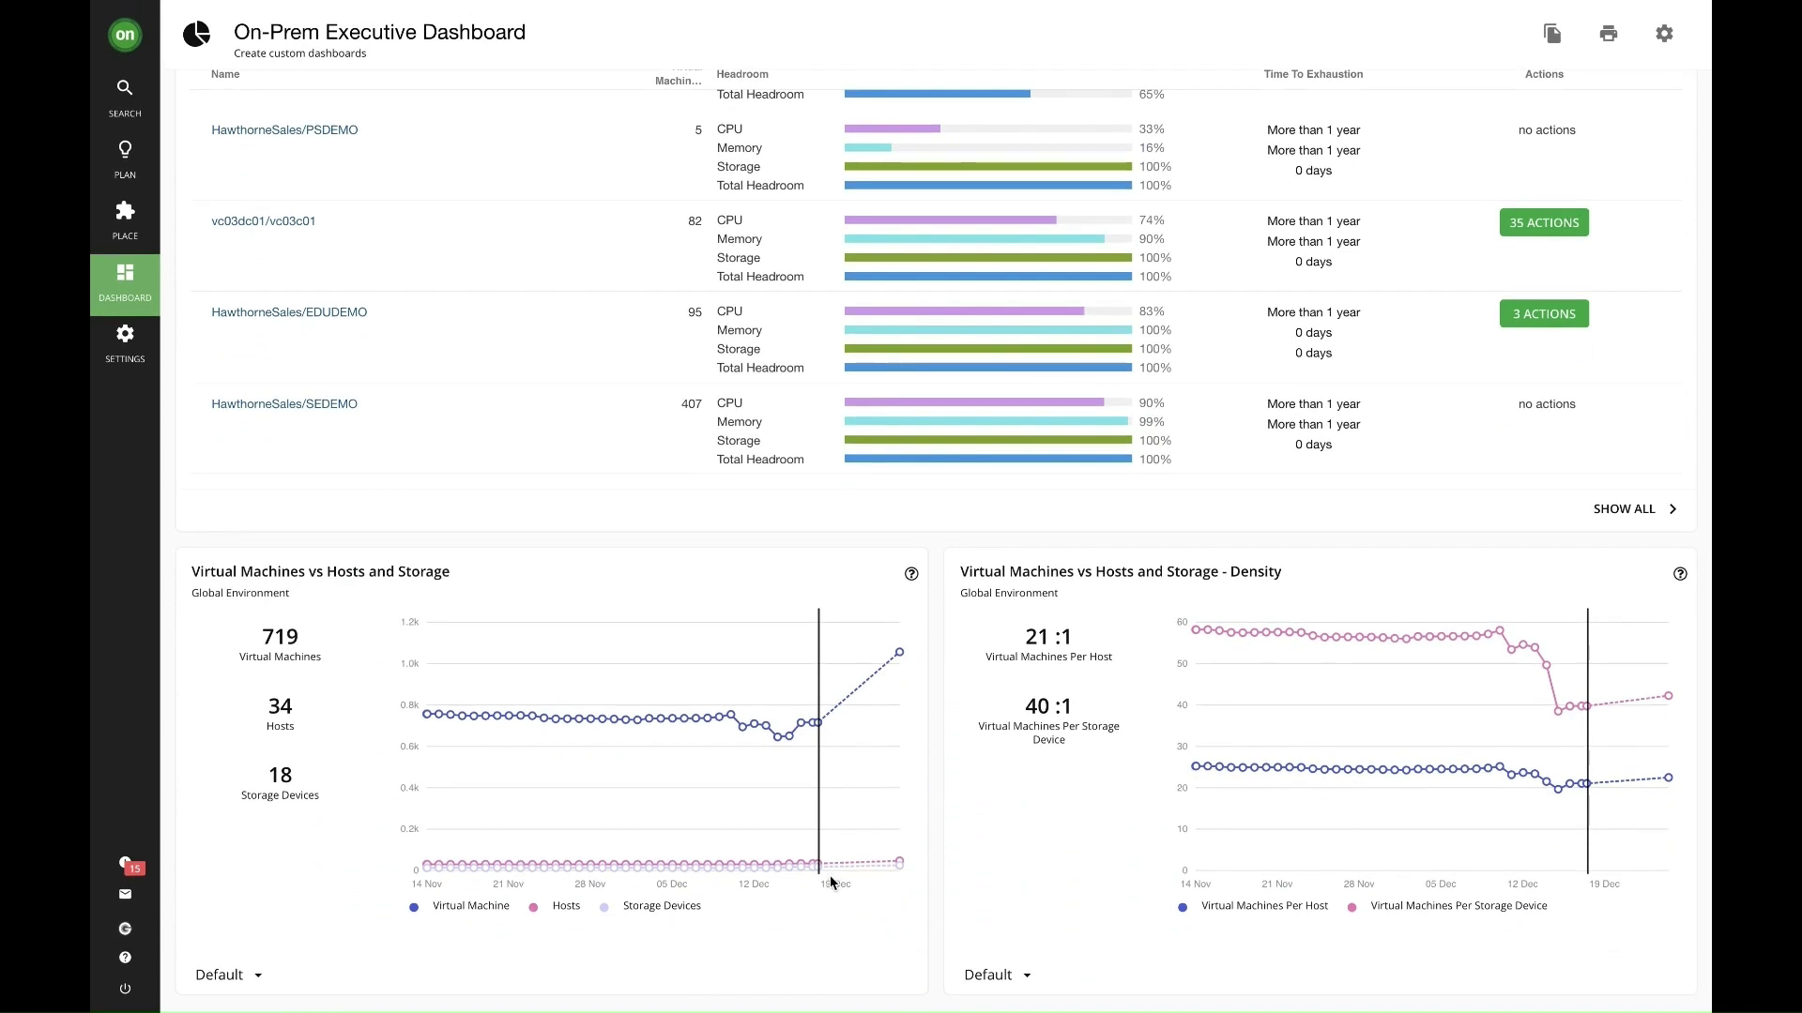
Leave the On-Prem Executive Dashboard and return to the Dashboards list from the sidebar
click(125, 279)
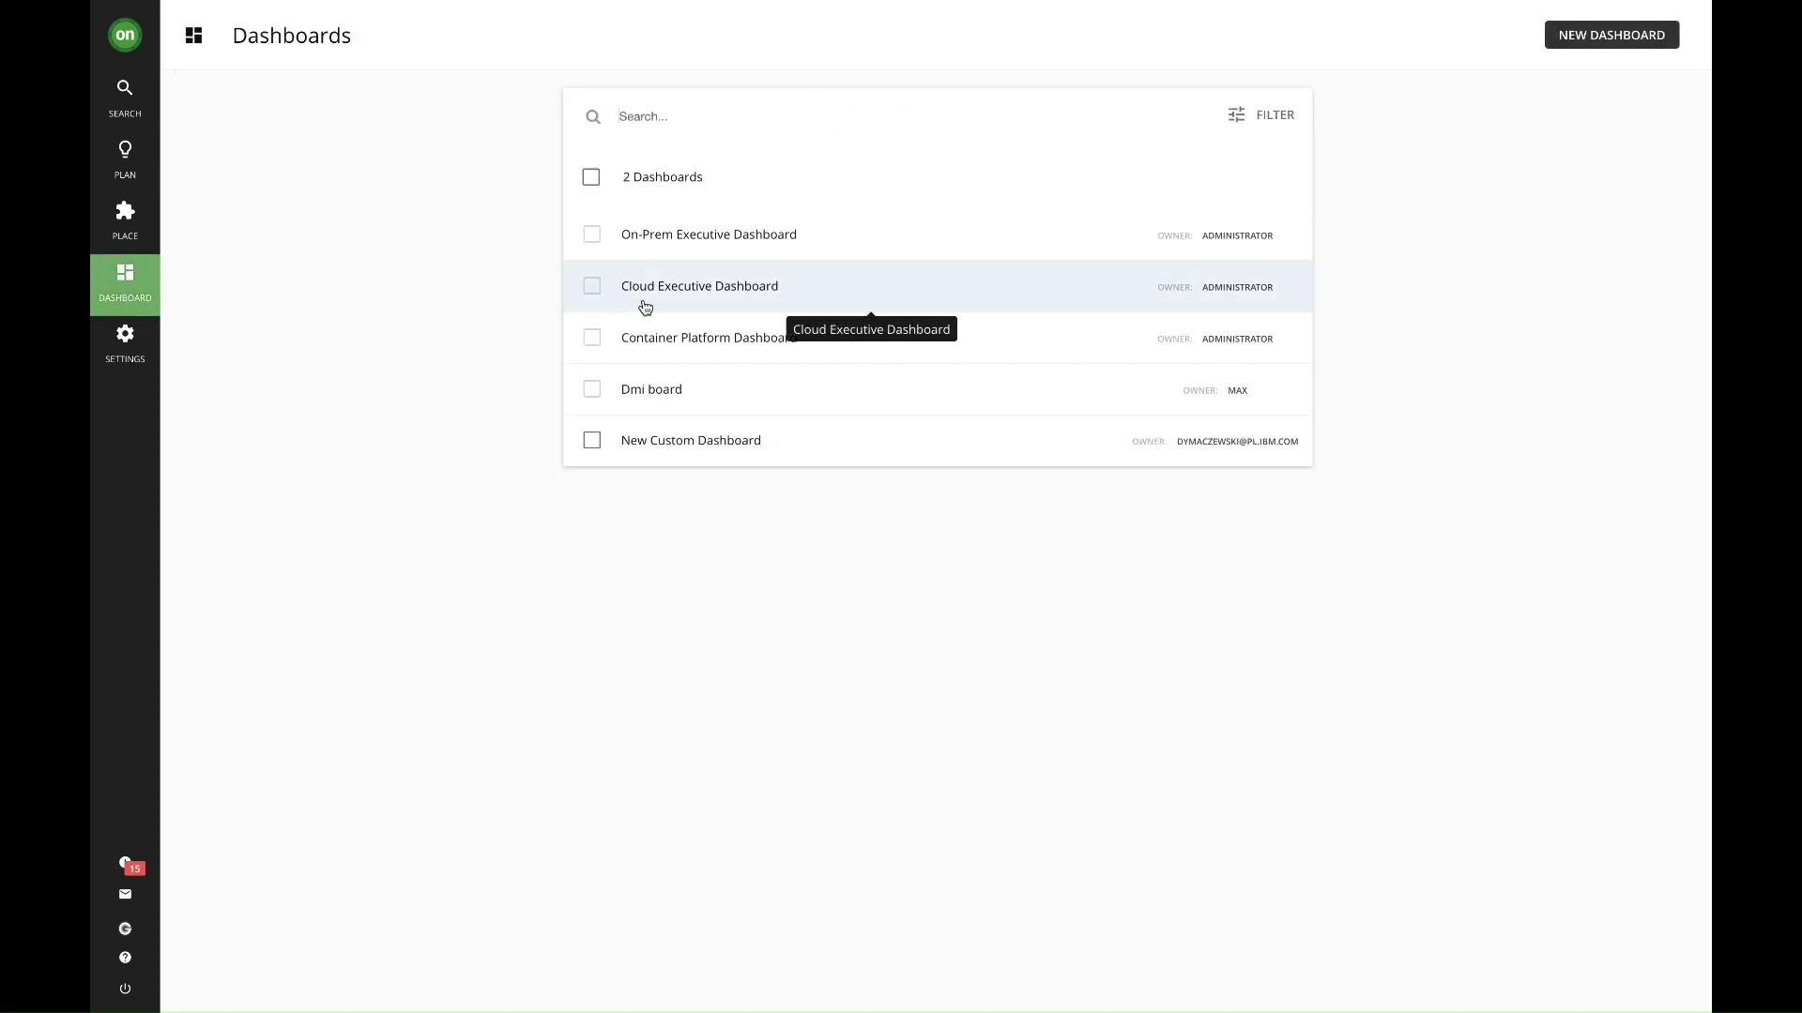